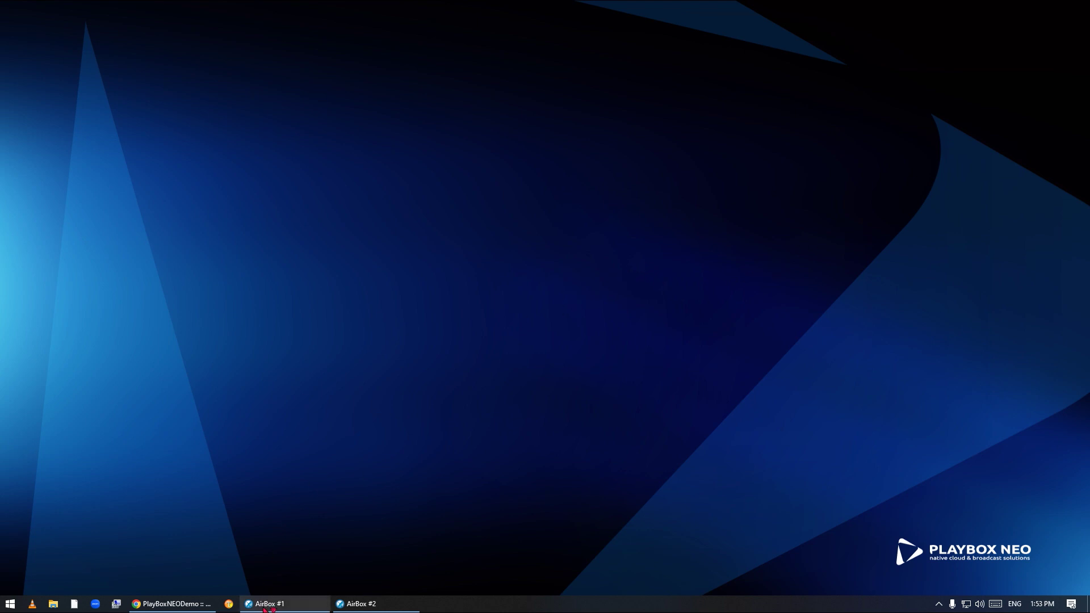
- Bring up AirBox #1 and AirBox #2, and review the DPI Plugin setup in the remote control modules of AirBox #1
click(266, 604)
click(355, 605)
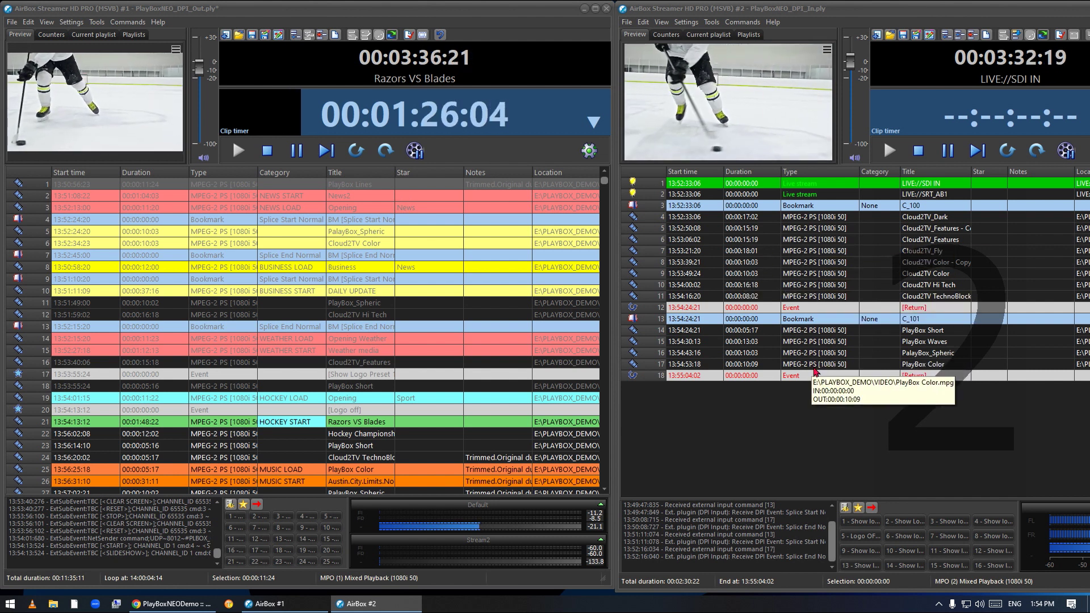
click(67, 25)
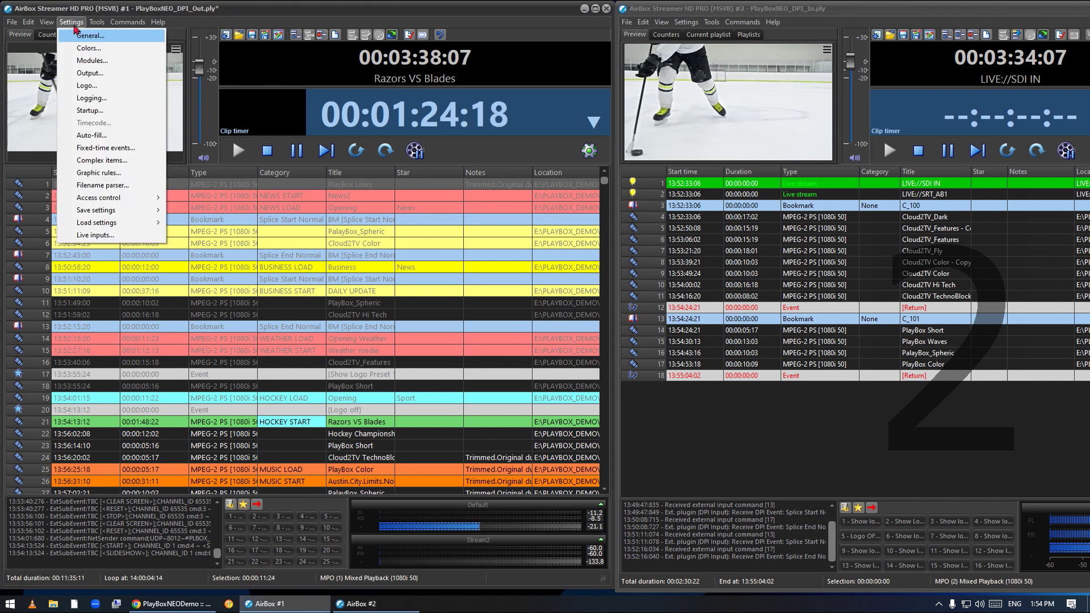
click(90, 60)
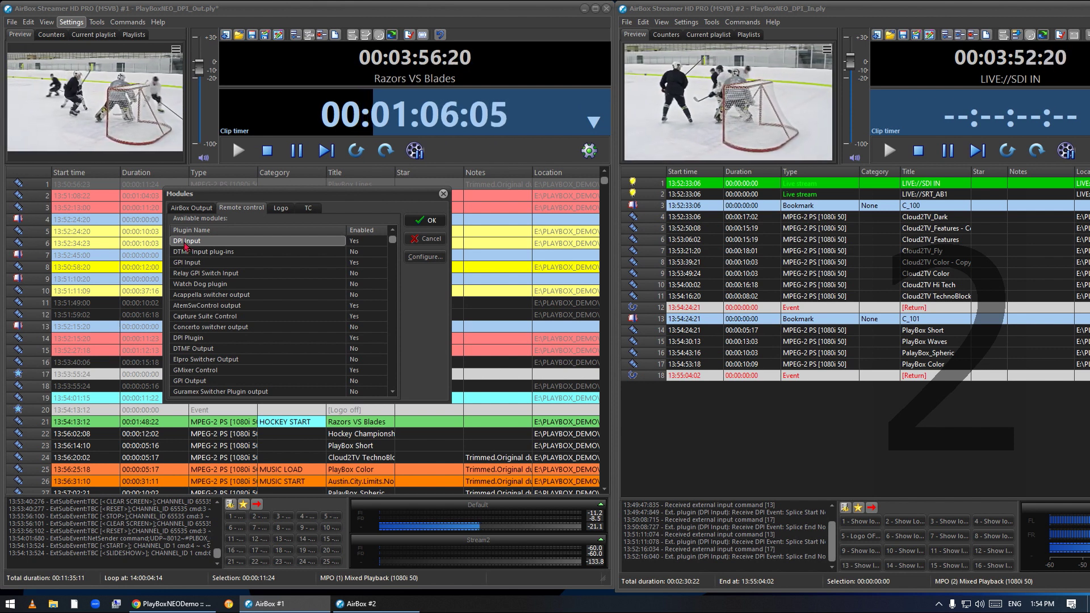
click(194, 339)
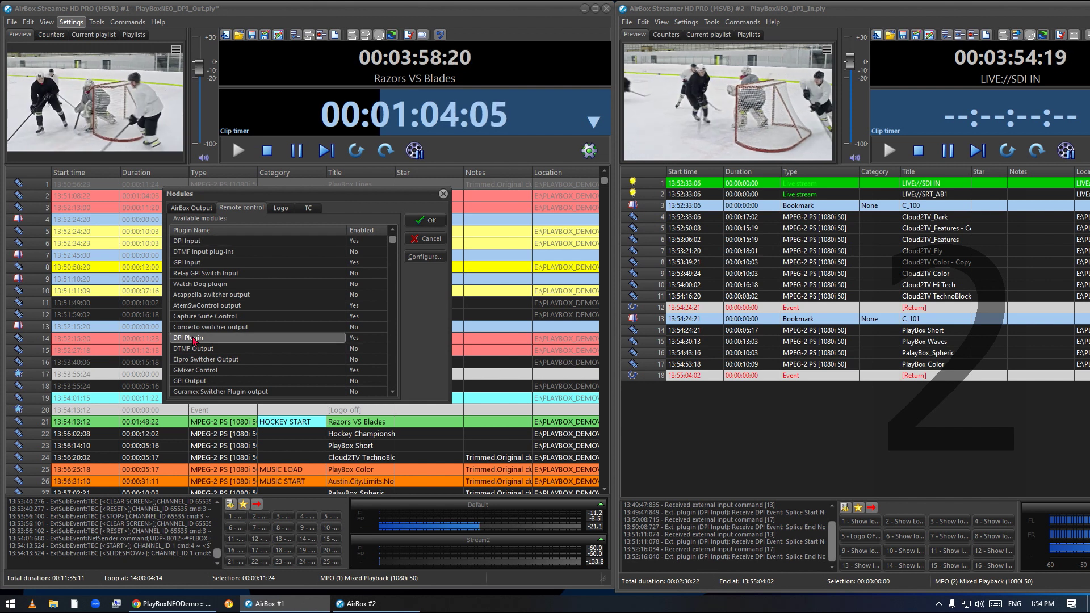
double_click(195, 339)
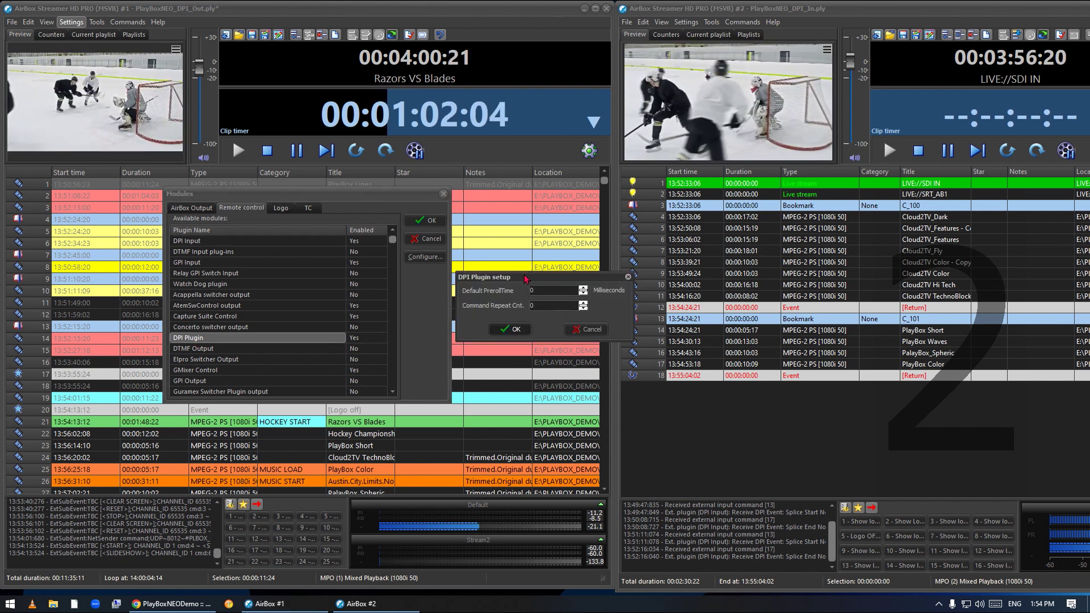
drag(526, 279, 433, 306)
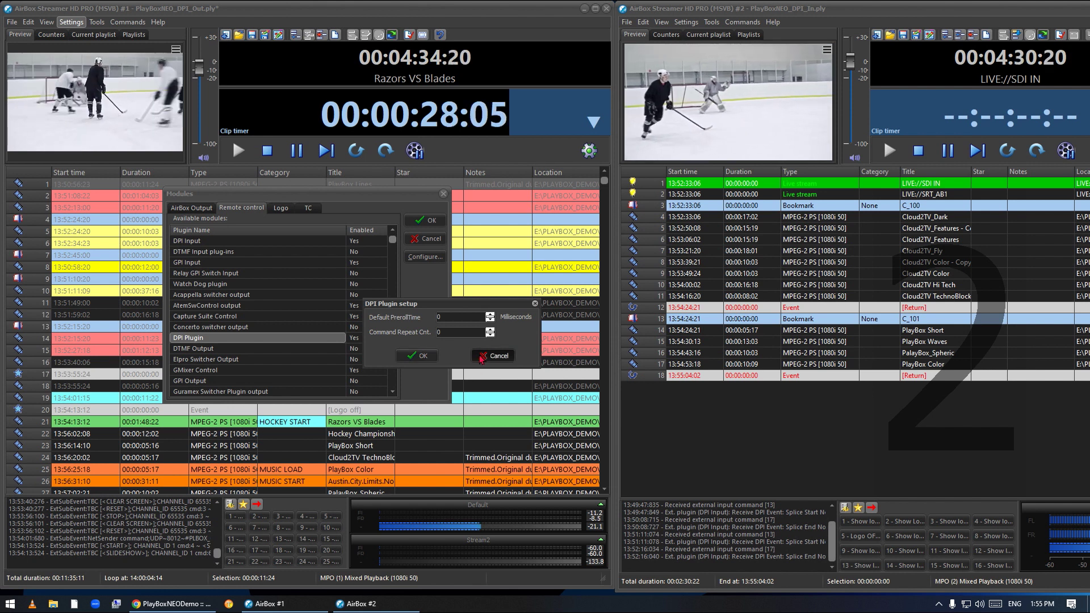
click(419, 356)
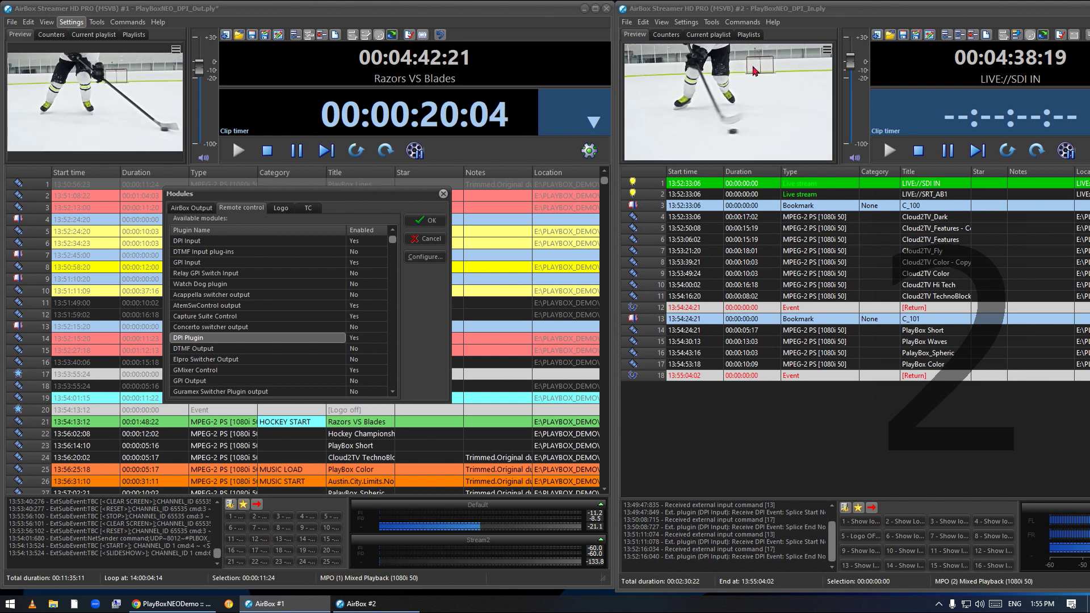
- Open the DPI Input module's setup and choose live://SDI in as the live source
double_click(197, 243)
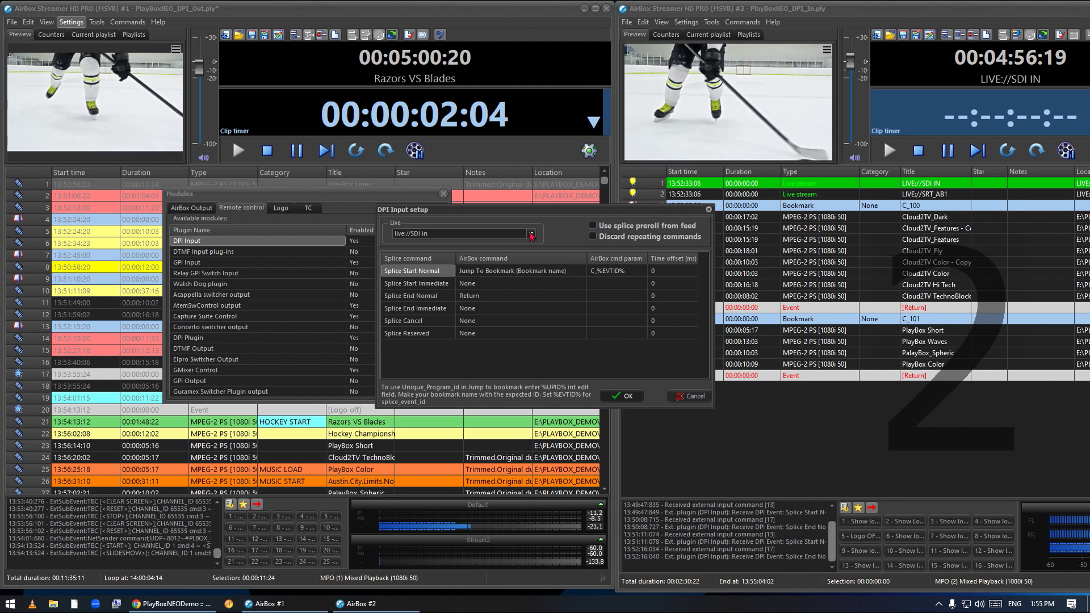
click(531, 233)
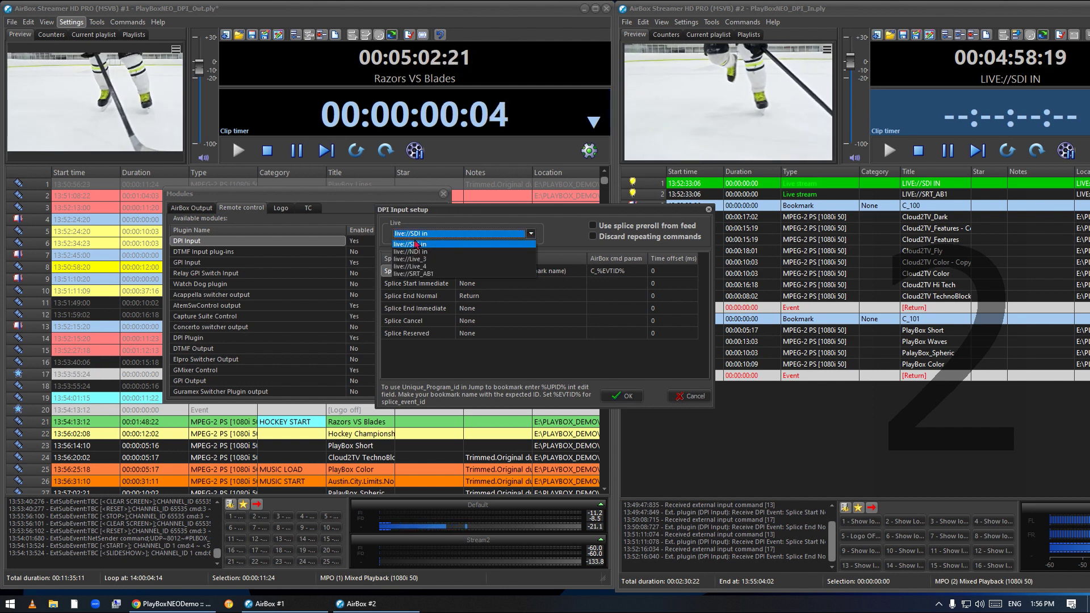
click(423, 244)
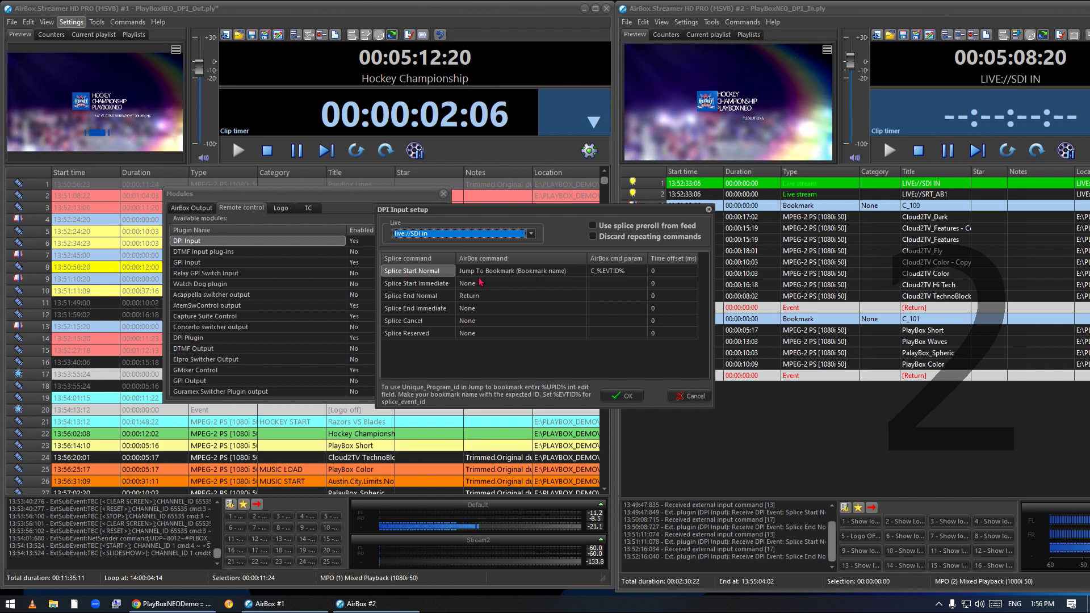
- Examine the Splice Start Normal row's AirBox command and its command parameter, and leave the module settings without saving
click(499, 271)
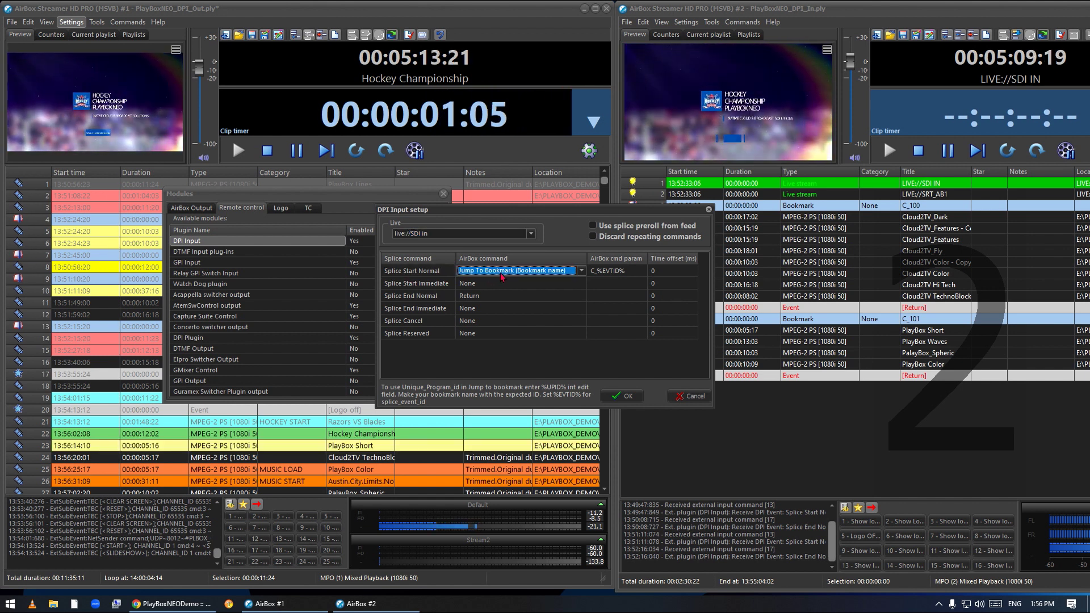
click(630, 273)
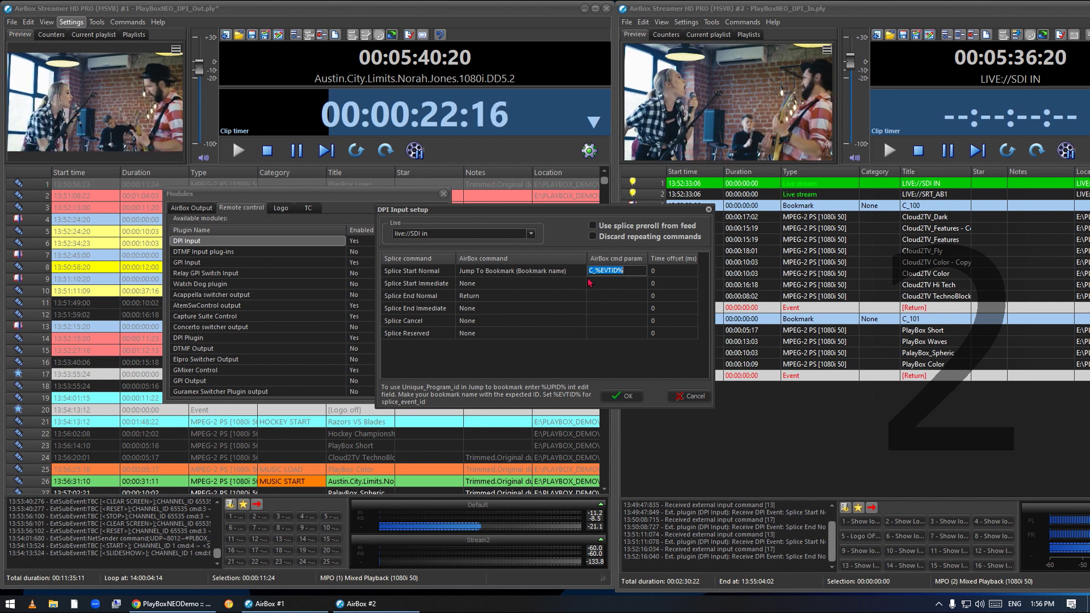
key(End)
key(shift+Left)
key(shift+Left)
key(shift+Left)
key(shift+Left)
key(shift+Left)
key(shift+Left)
key(shift+Left)
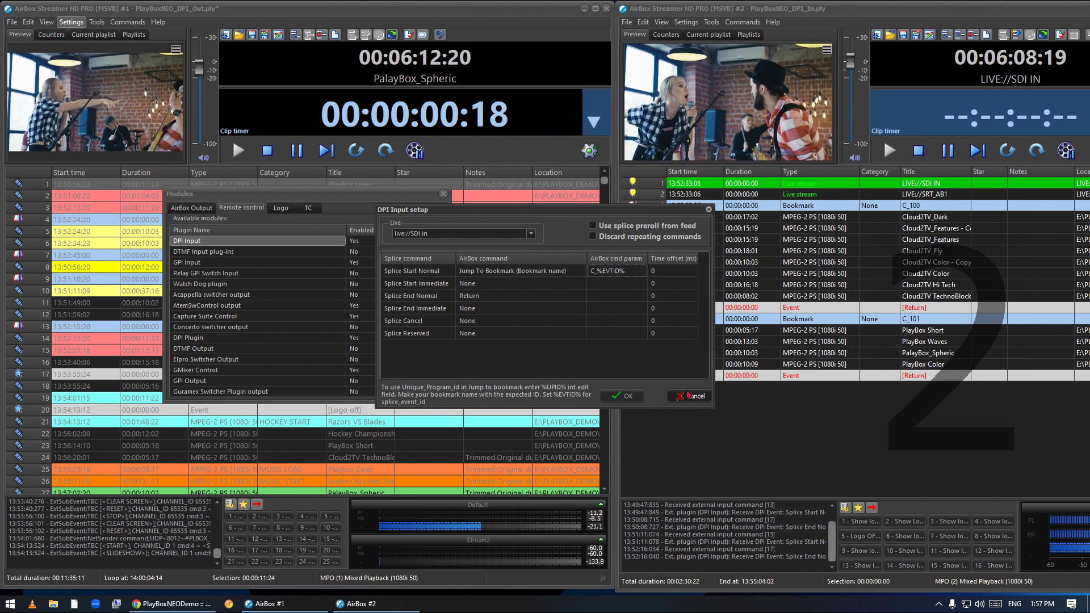
click(688, 397)
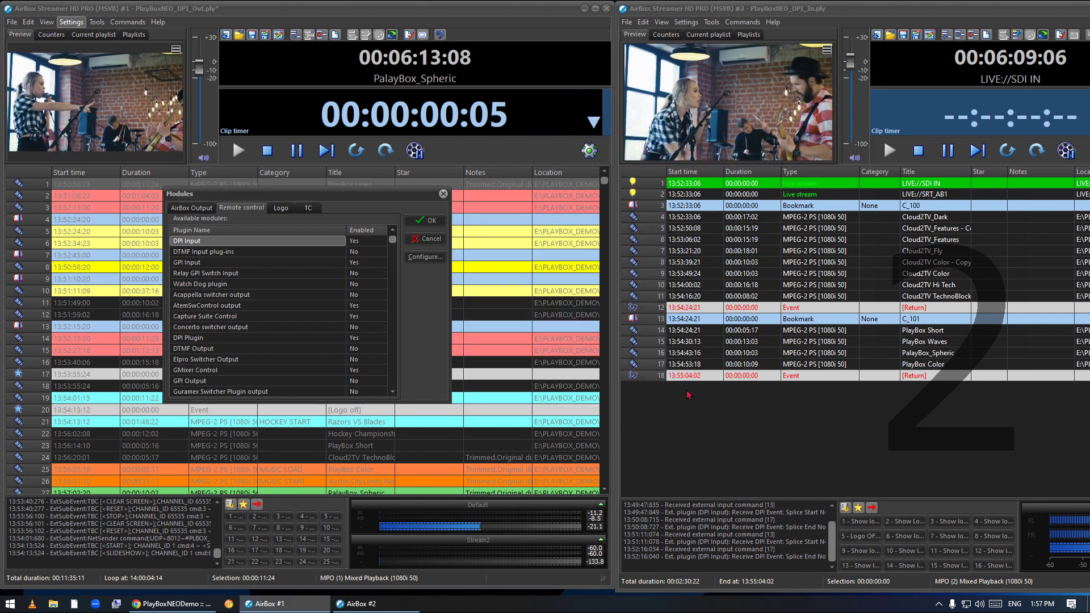
click(427, 238)
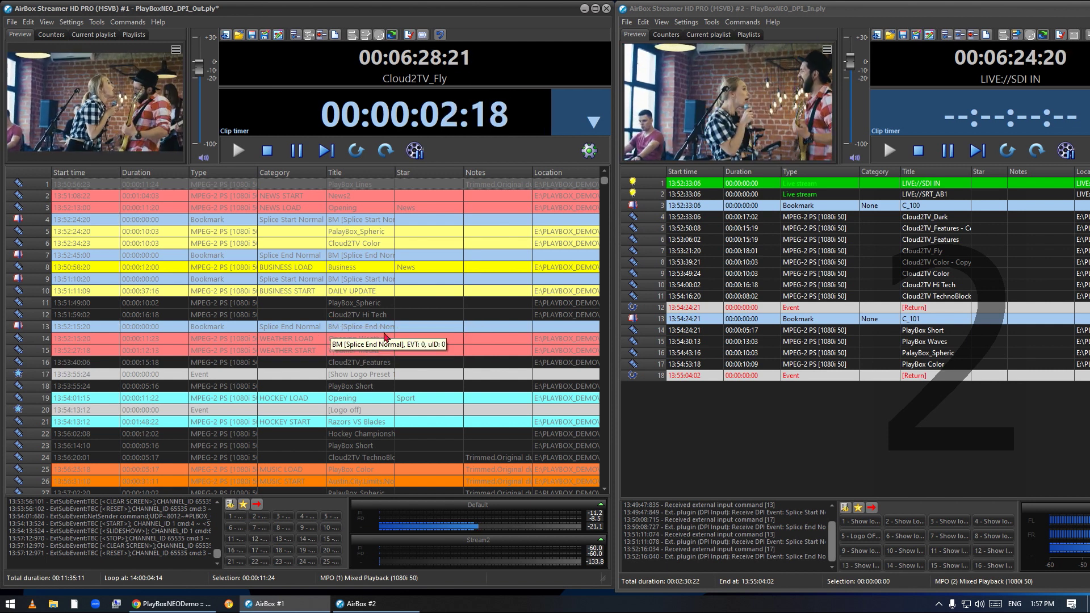
- Inspect the digital program insertion settings of the Splice Start Normal bookmark in row 4 of the AirBox #1 playlist
double_click(343, 220)
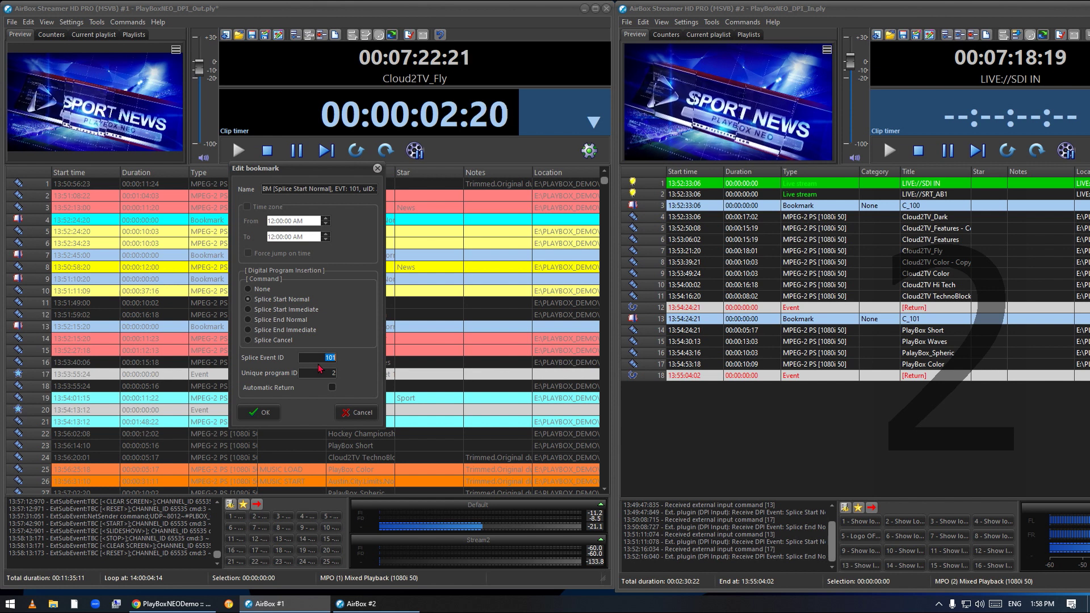
click(357, 412)
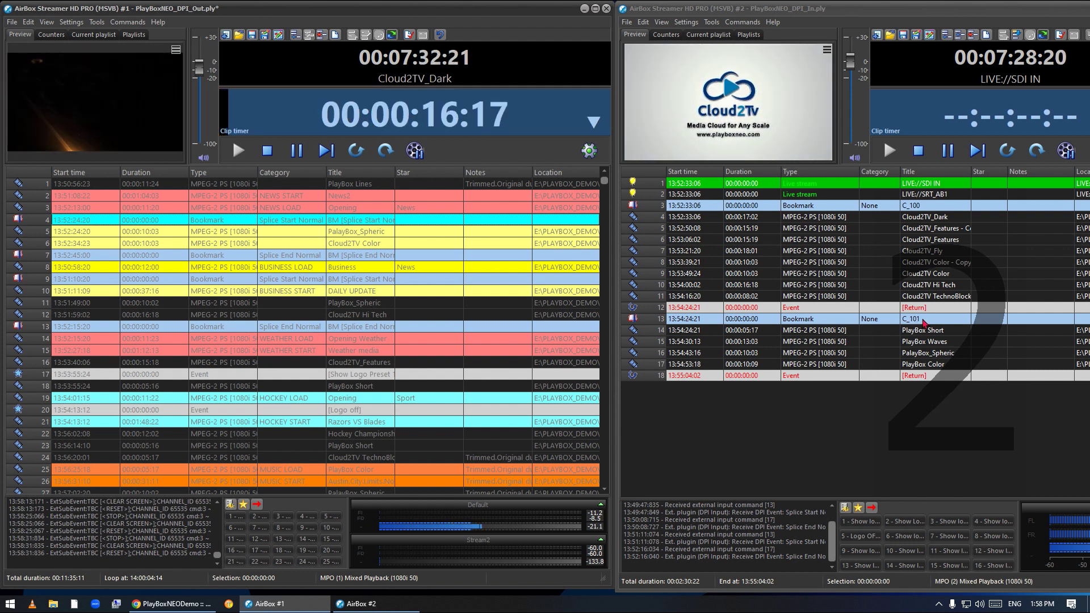
- Jump AirBox #1 playback to the Opening news clip in row 3, and check the C_101 bookmark in the AirBox #2 playlist
click(377, 209)
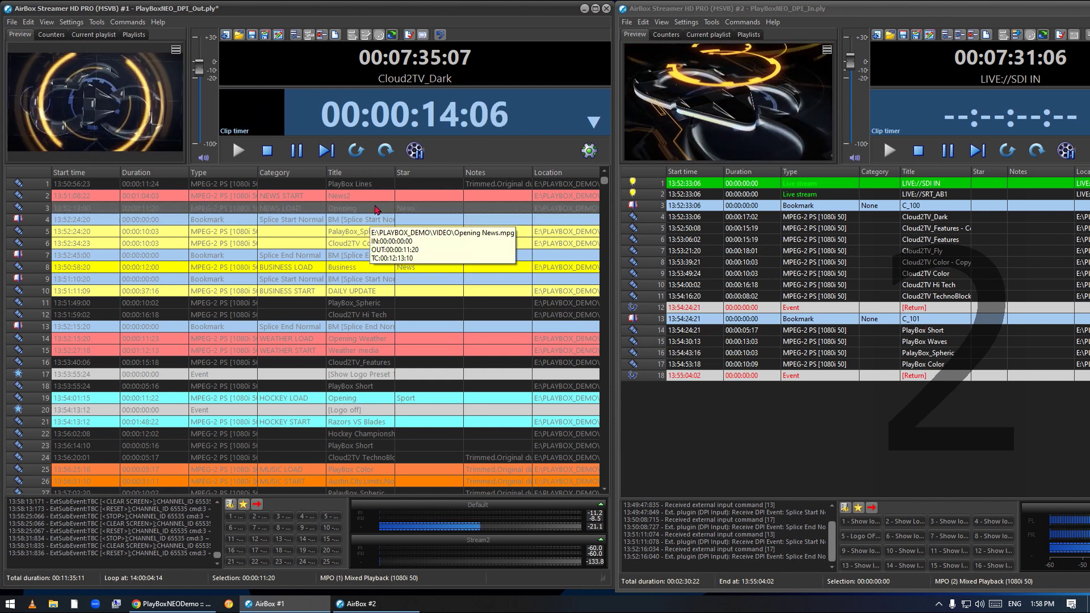
click(392, 156)
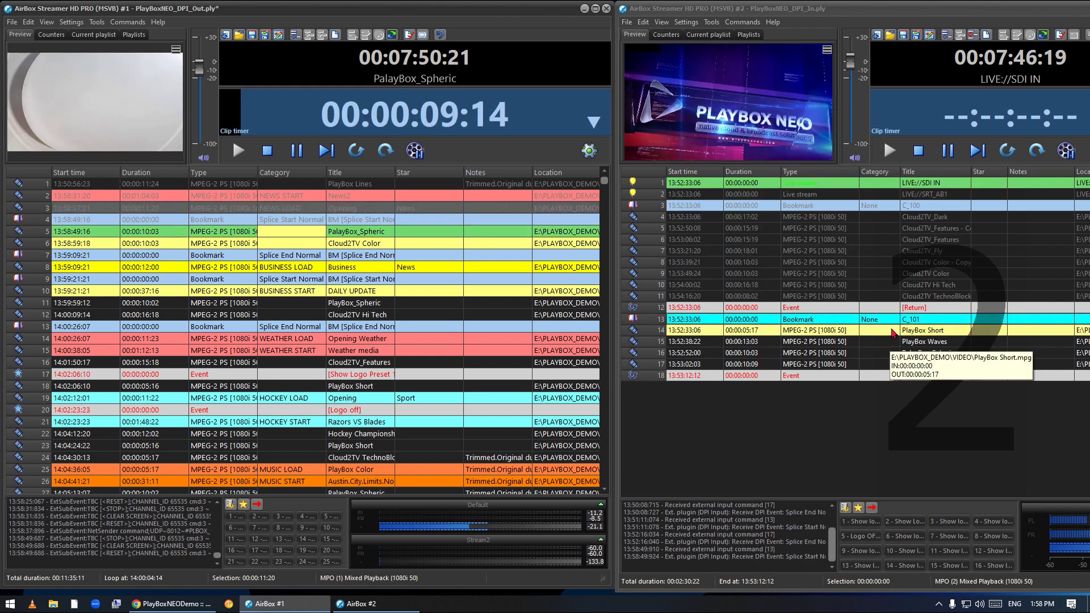
double_click(924, 320)
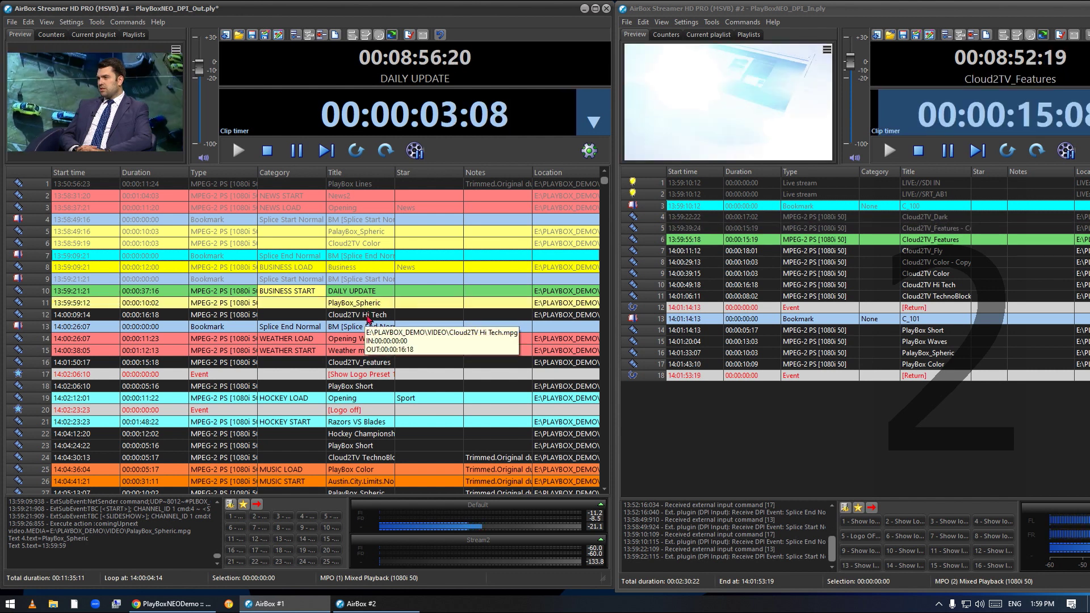
scroll(422, 331, down, 4)
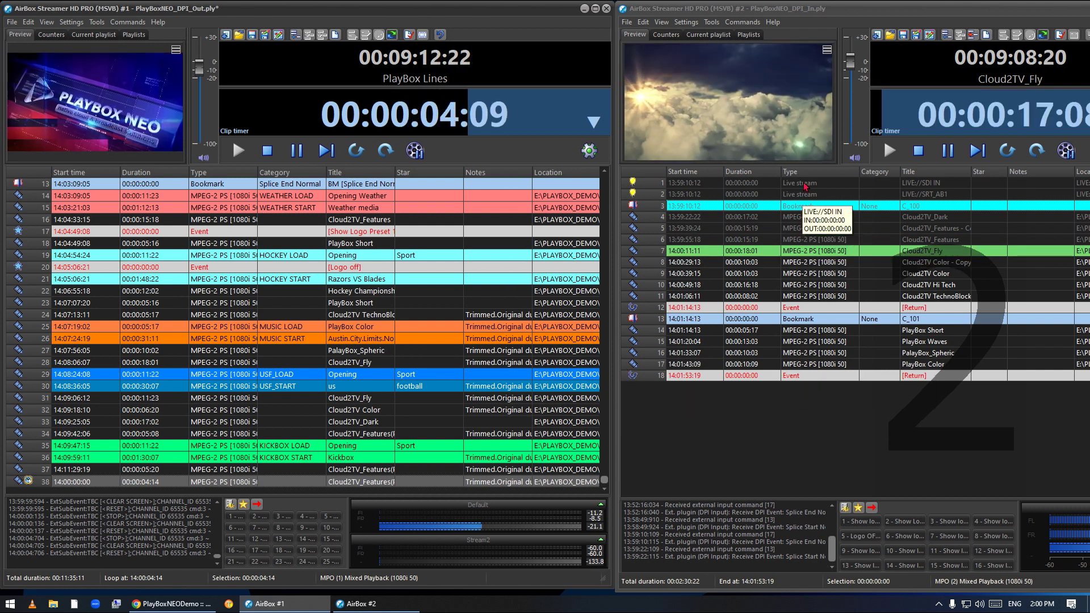
- Open the output settings of AirBox #1 and show its list of configured outputs
click(60, 23)
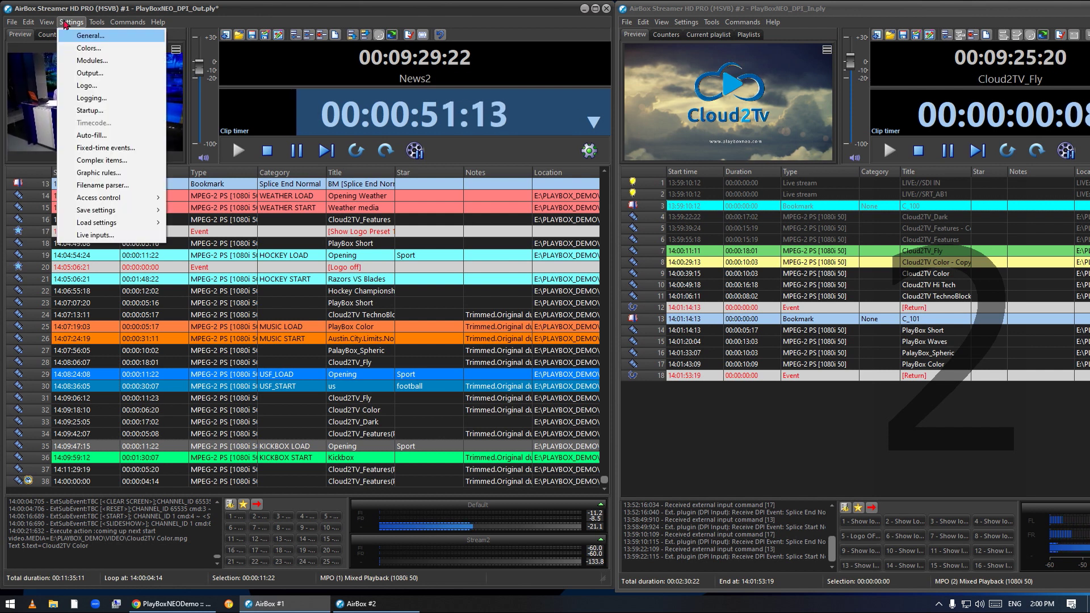
click(90, 73)
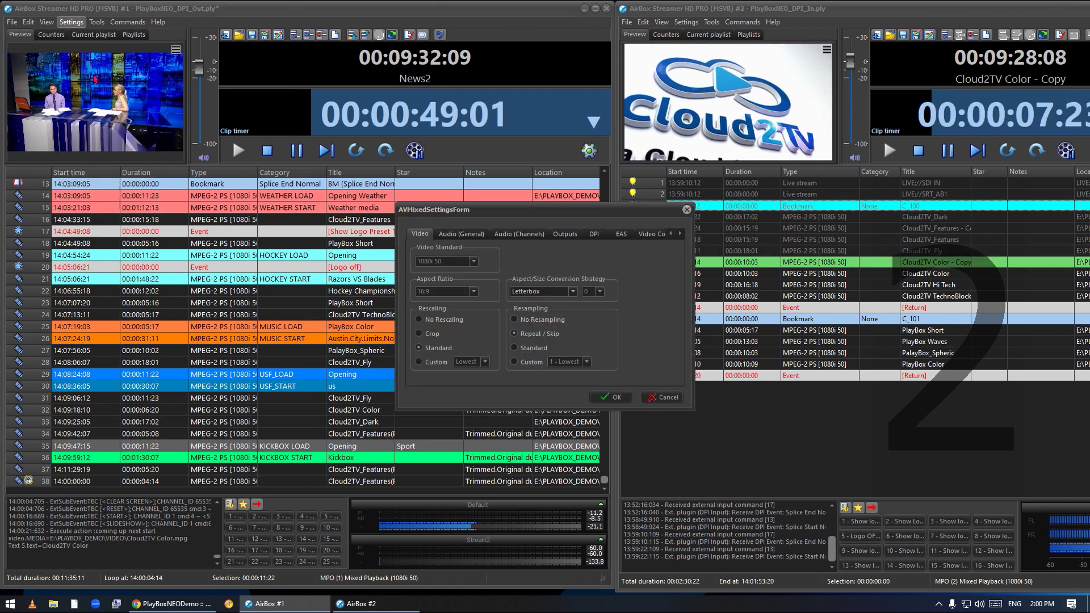
click(559, 234)
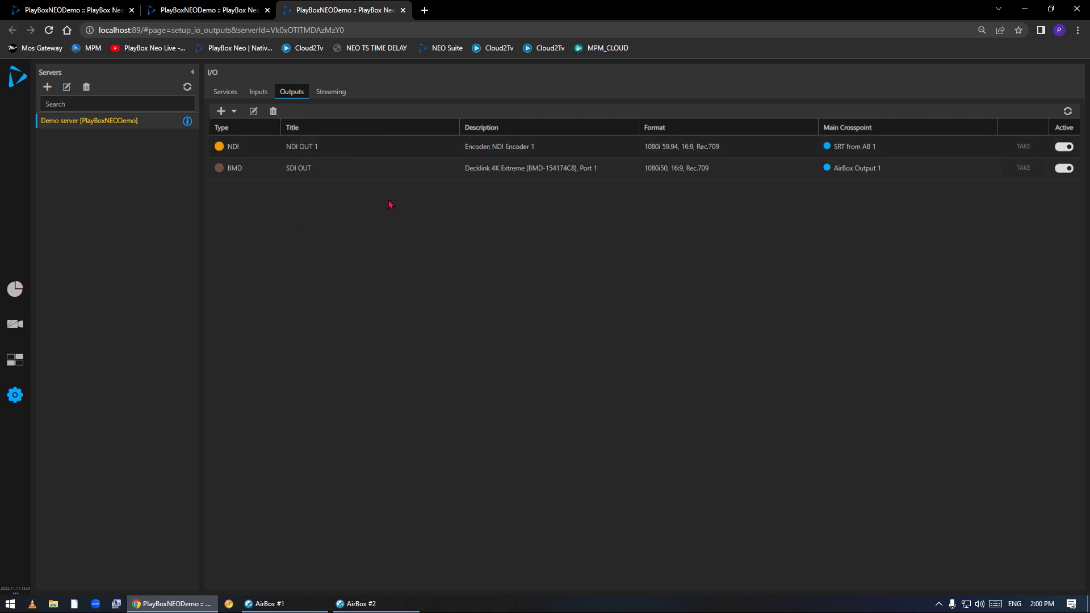
- Review the advanced SCTE104 settings of the SDI OUT output in the PlayBoxNEODemo browser page, and return to AirBox without saving
click(525, 172)
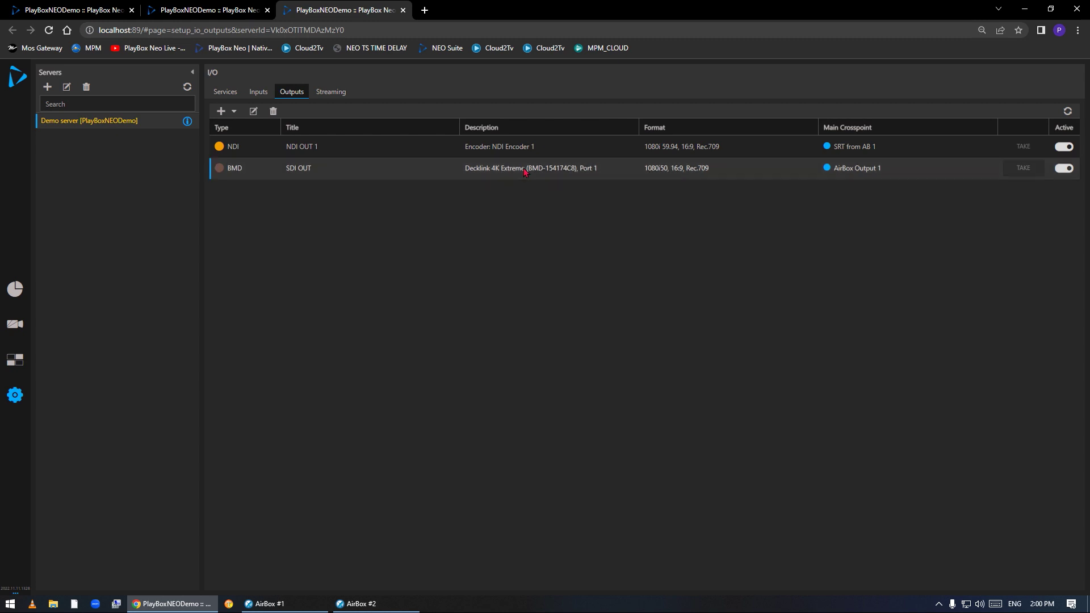
double_click(525, 172)
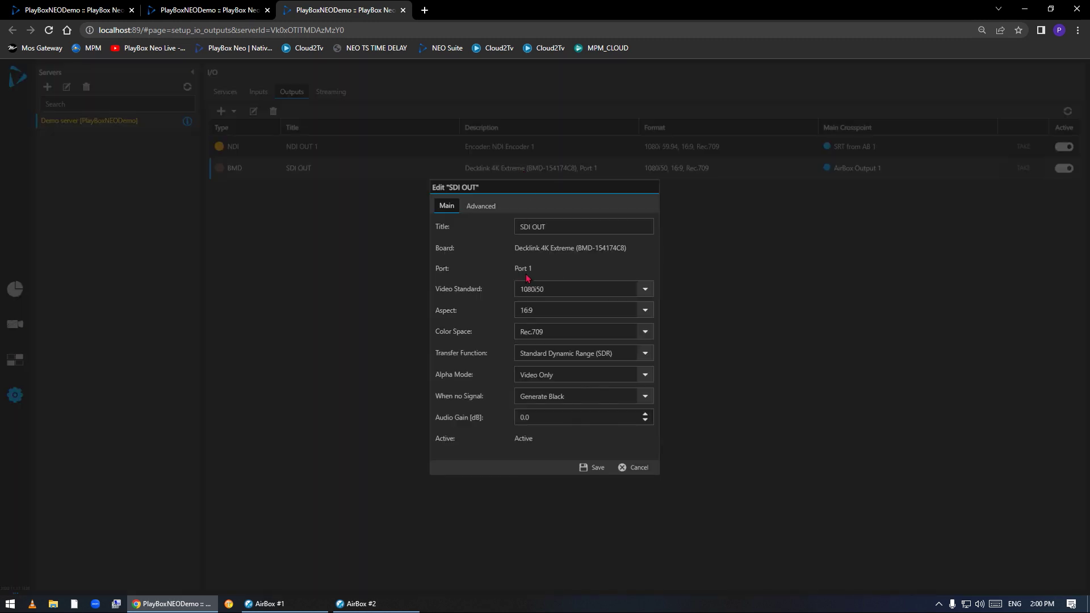
click(483, 206)
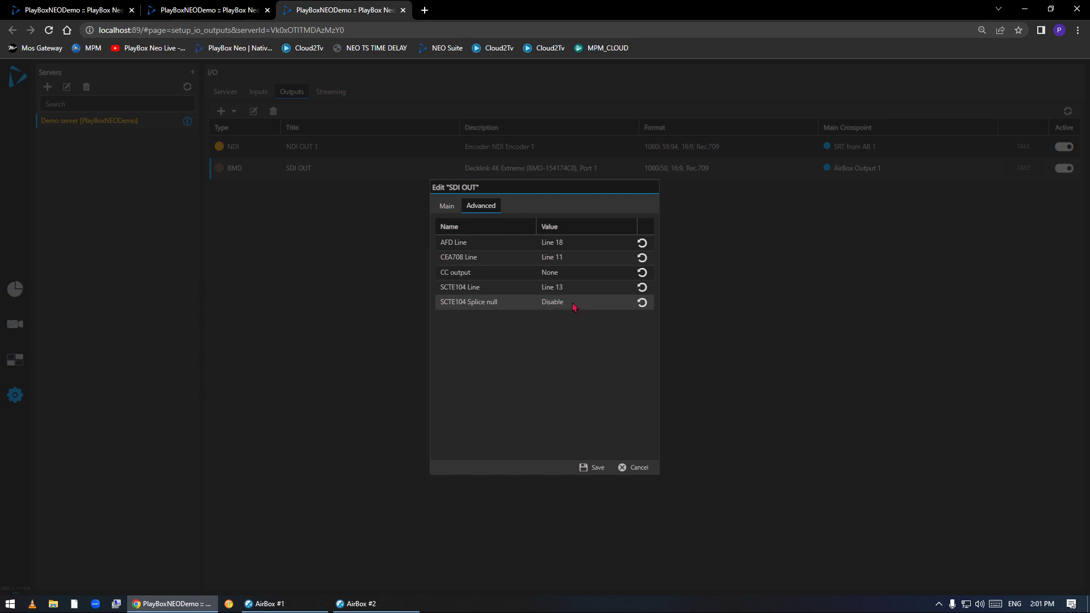
click(639, 469)
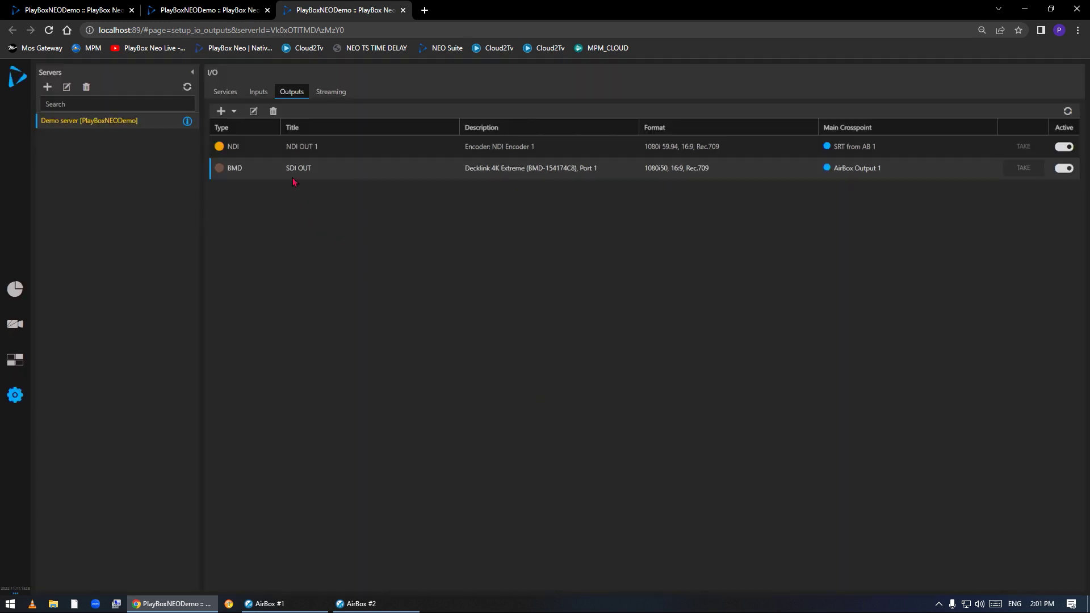
click(1025, 9)
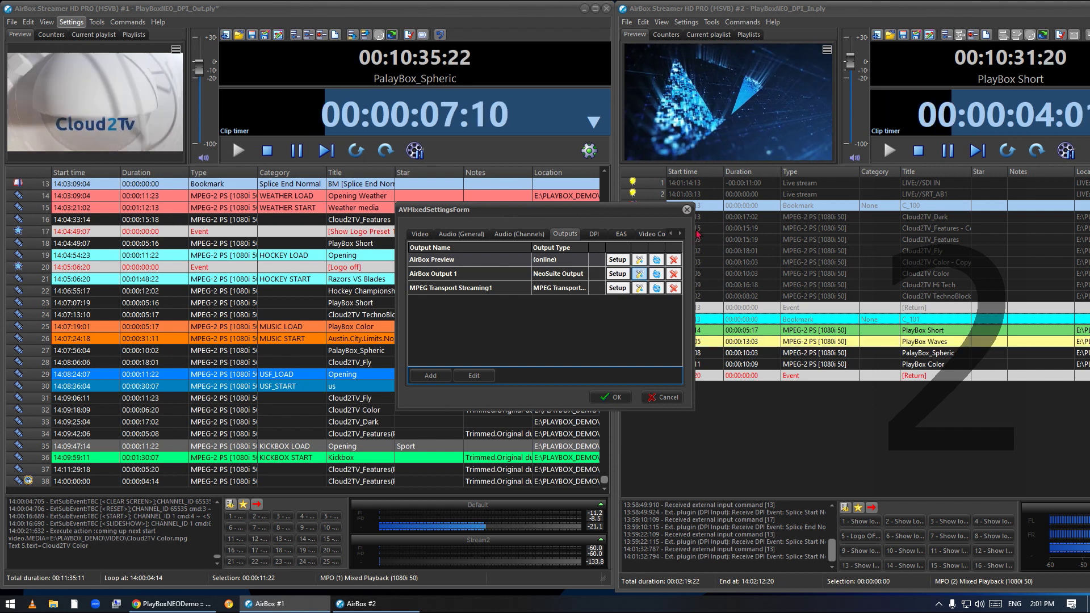
- Jump AirBox #2 playback to the LIVE://SRT_AB1 live stream in row 2
click(822, 194)
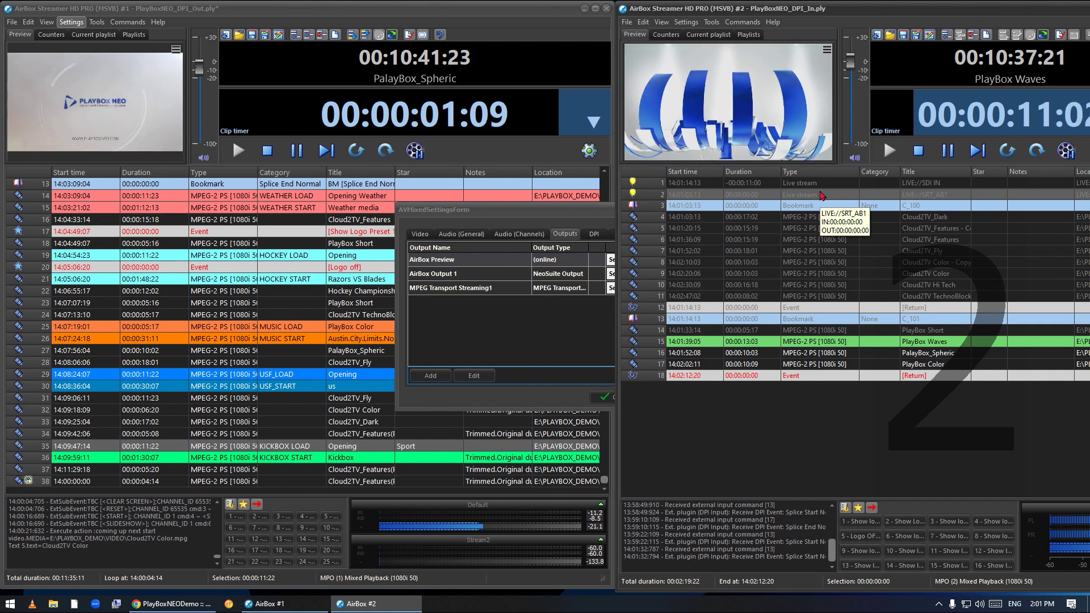
click(1036, 151)
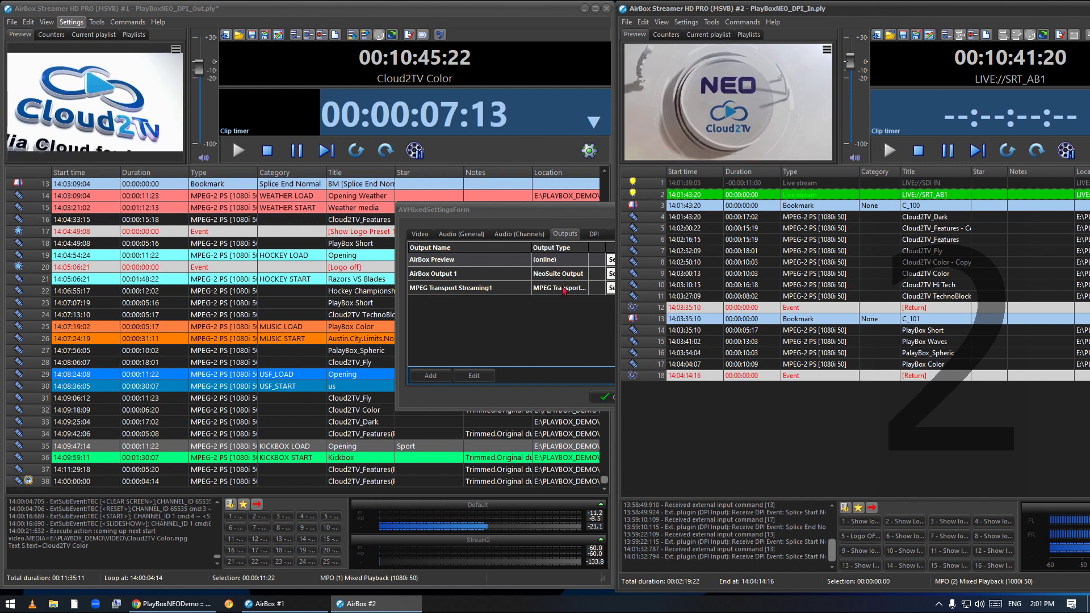
- Review the MPEG Transport Streaming1 output's SCTE35 inserter option and its service information, and cancel the output setup
click(609, 288)
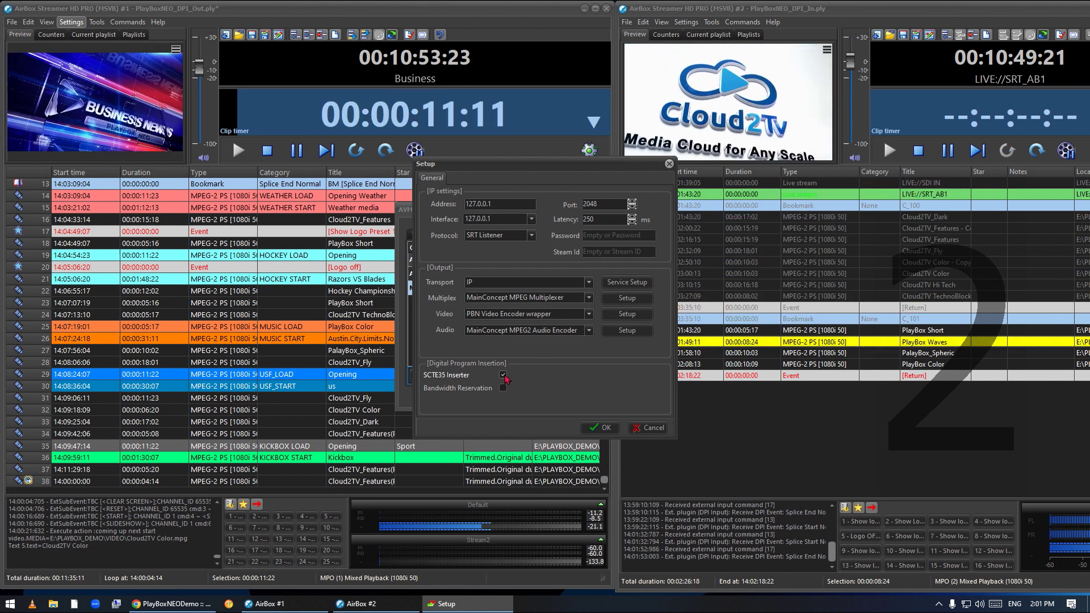
click(626, 282)
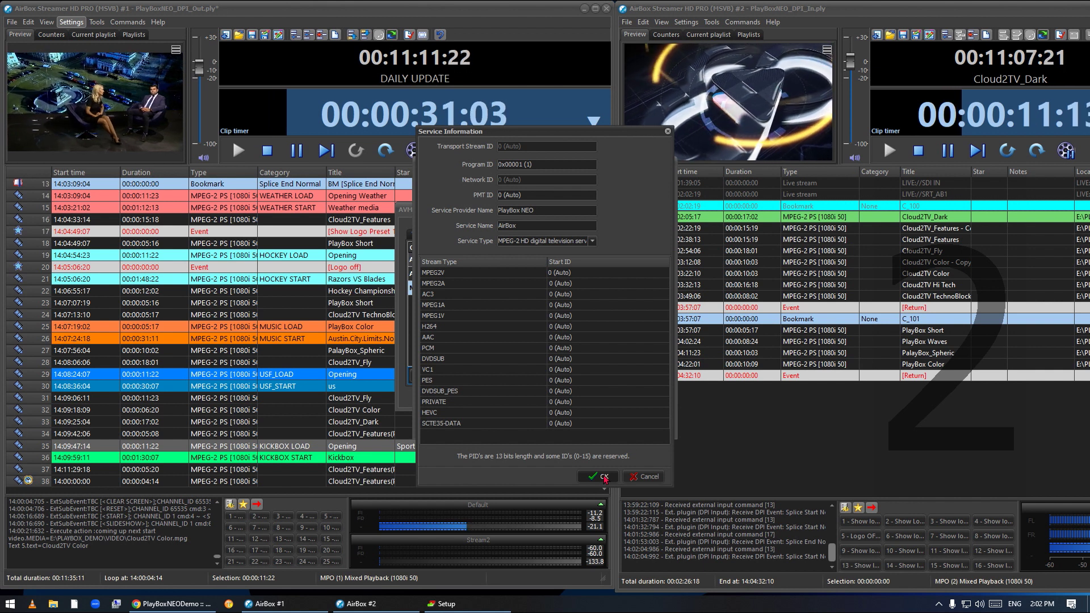
click(604, 477)
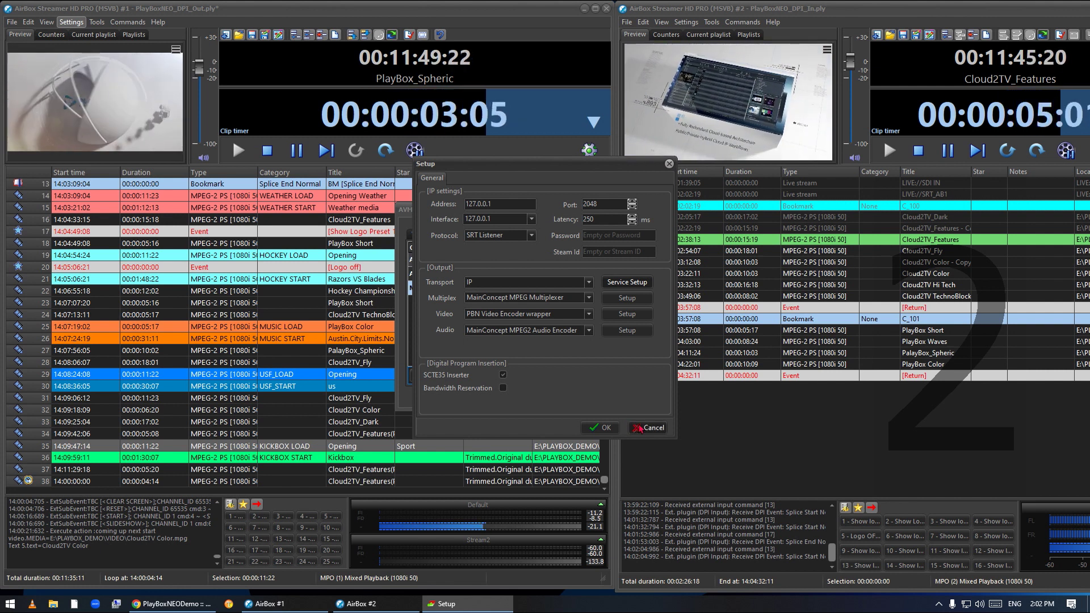
click(639, 427)
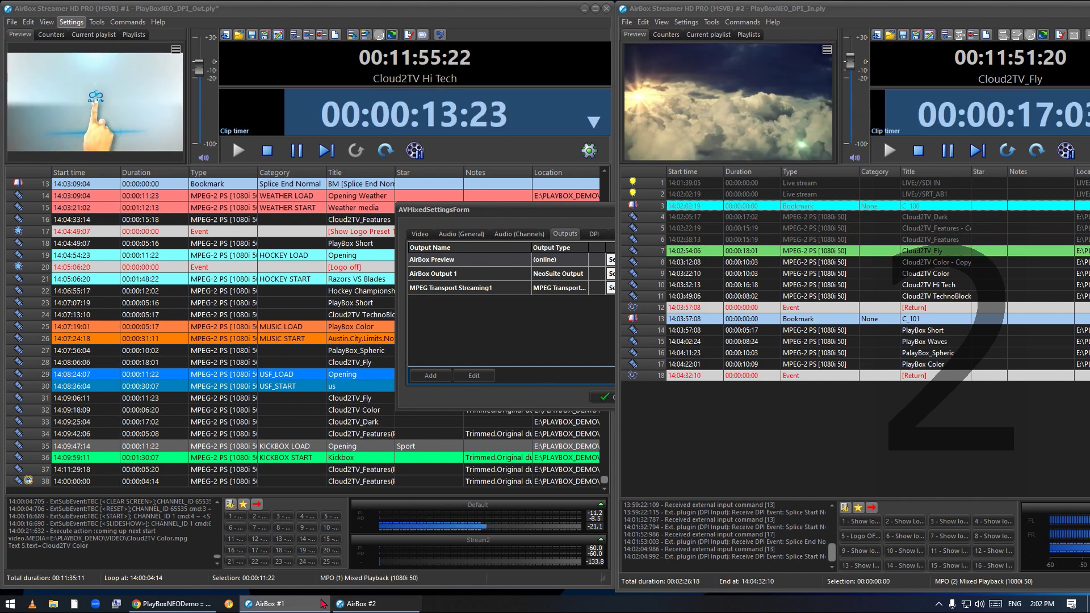
- Accept and close the output settings of AirBox #1, and jump AirBox #2 playback to the LIVE://SRT_AB1 stream in row 2
click(291, 607)
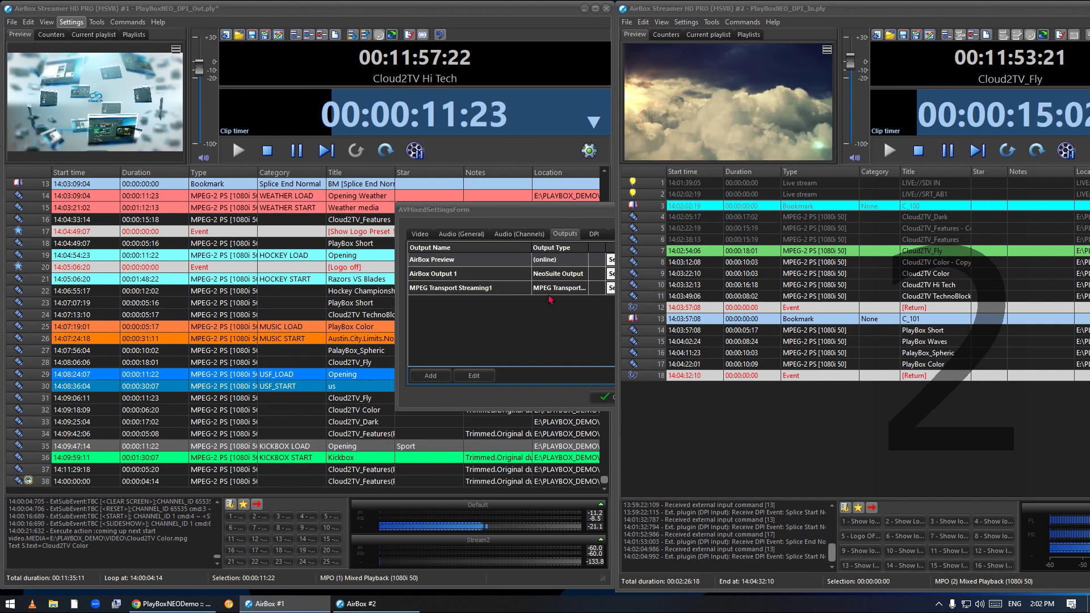
click(600, 398)
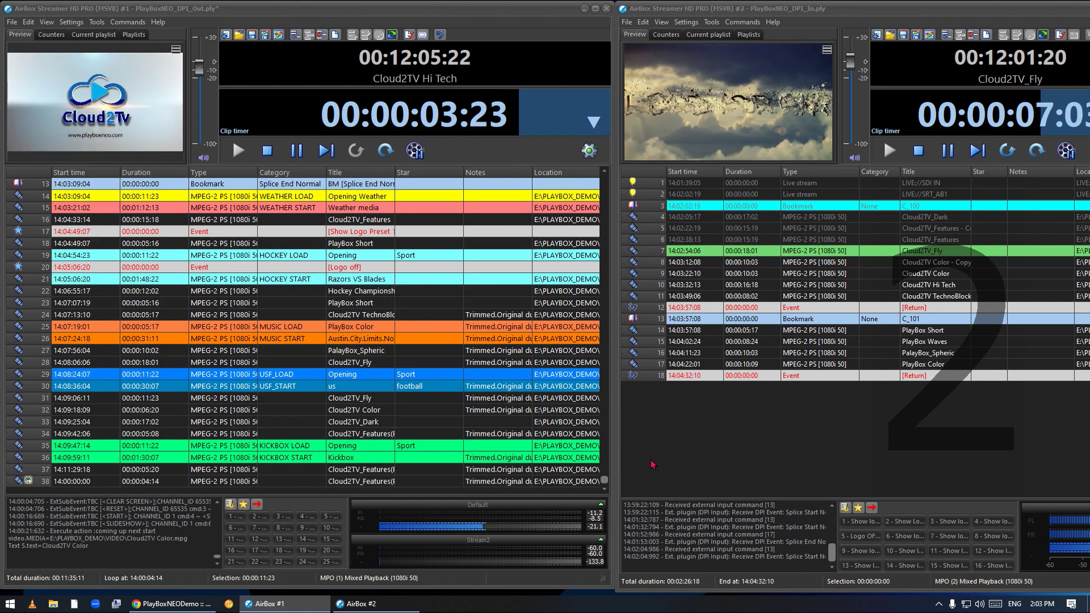
scroll(614, 436, up, 1)
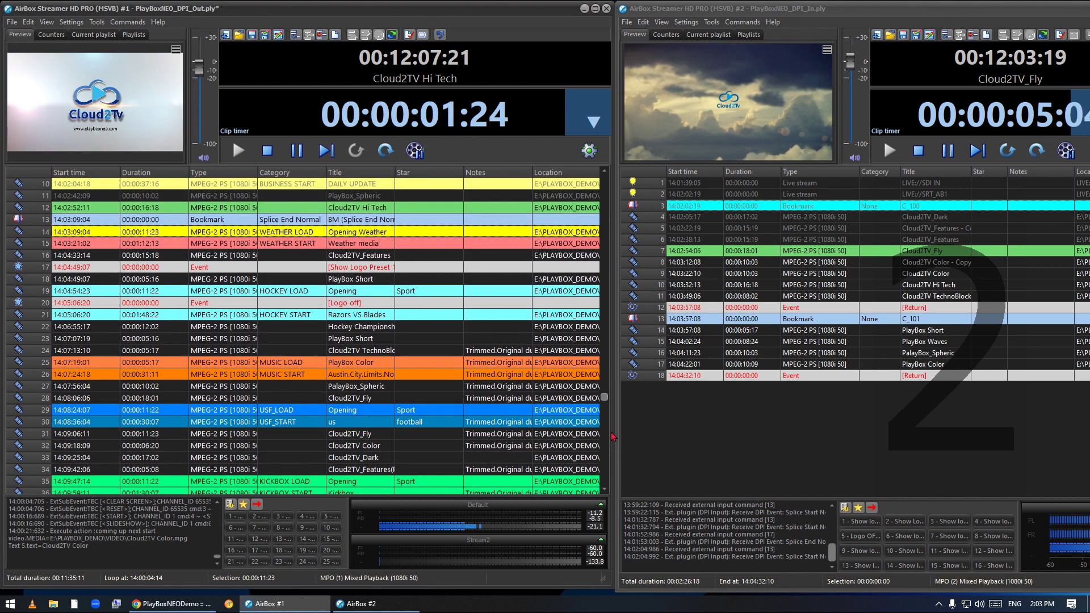
scroll(408, 221, up, 3)
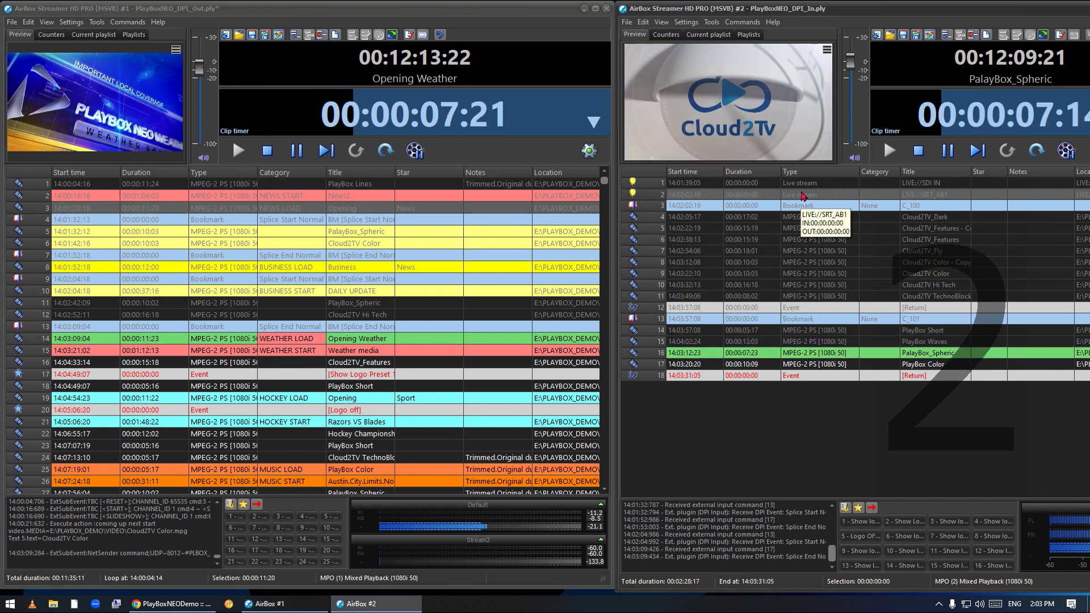
click(1034, 150)
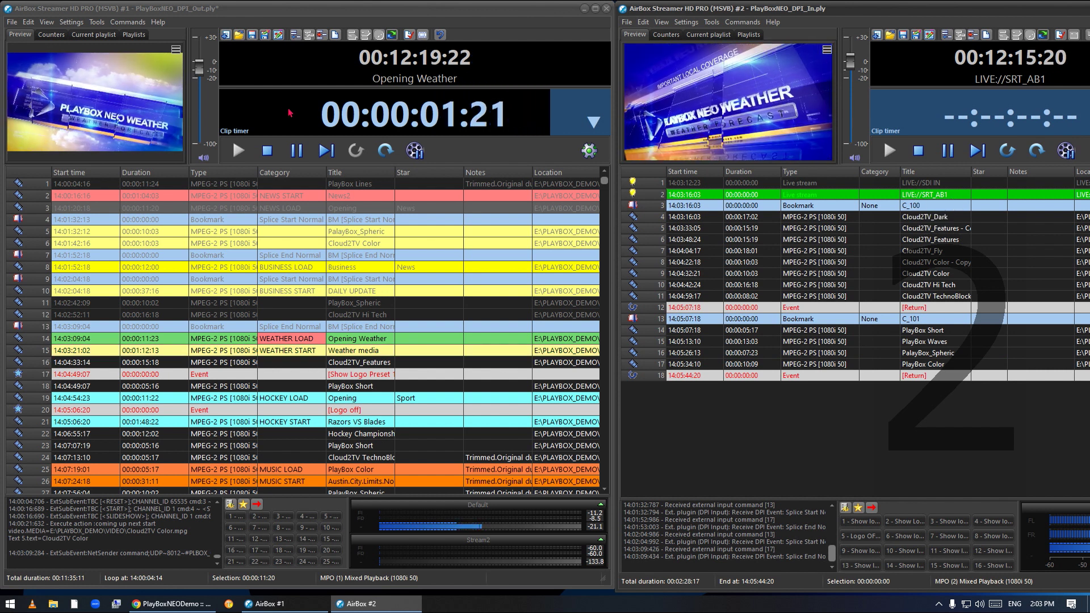
- Set the live source of the DPI Input module in AirBox #2 to live://SRT_AB1 and confirm the module settings
click(686, 21)
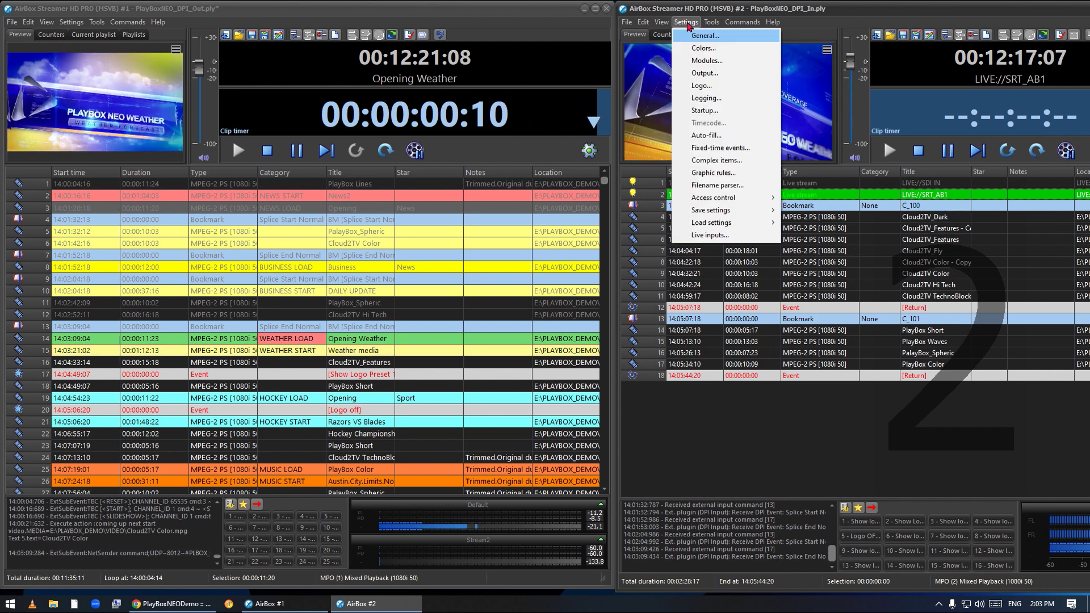
click(706, 61)
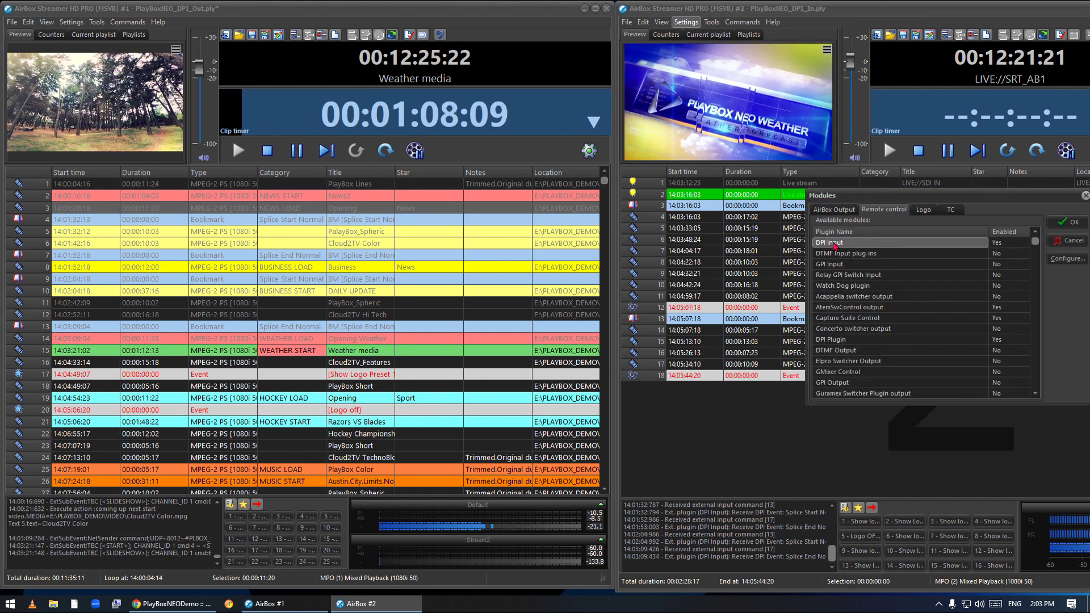
double_click(834, 243)
click(503, 234)
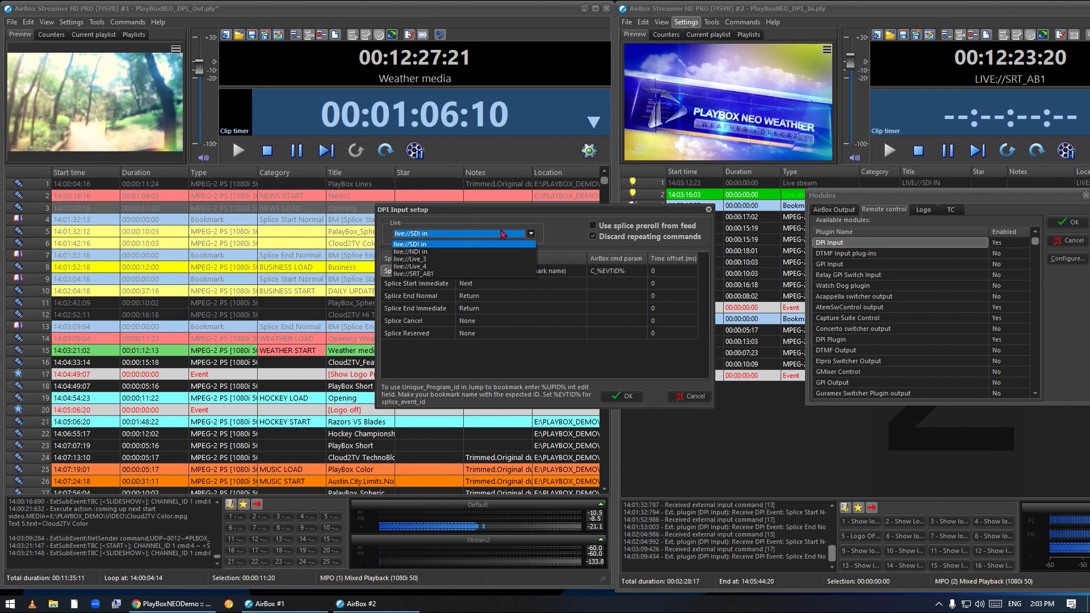
click(421, 275)
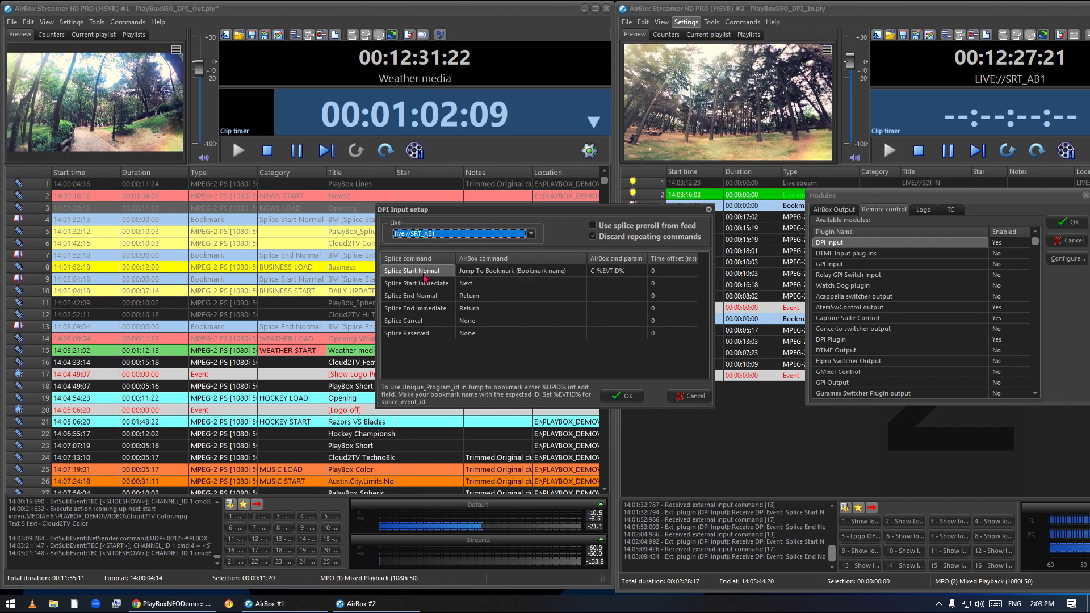
click(623, 396)
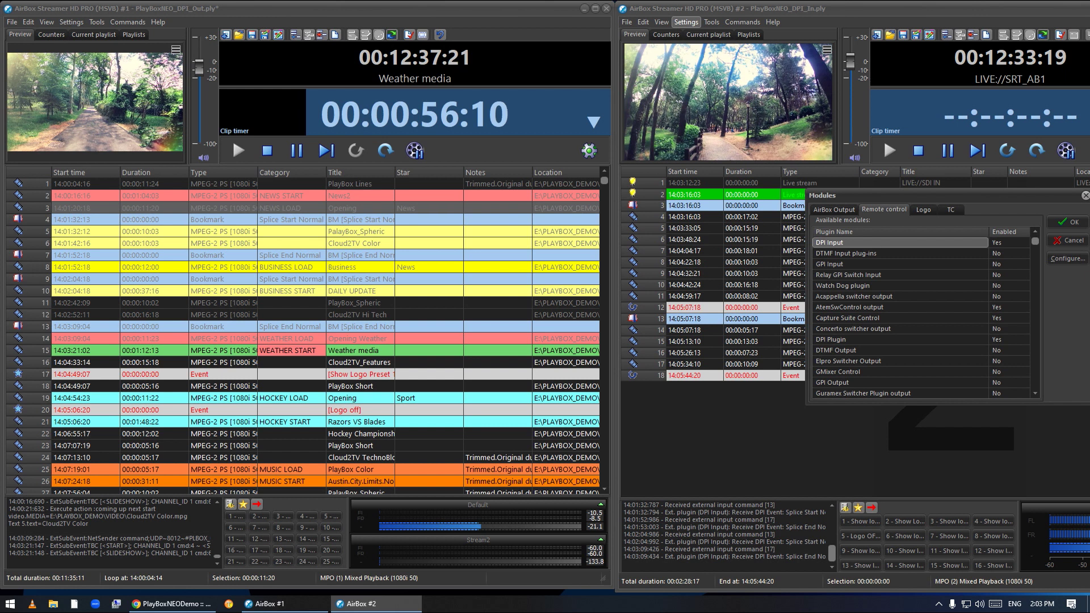
click(1068, 225)
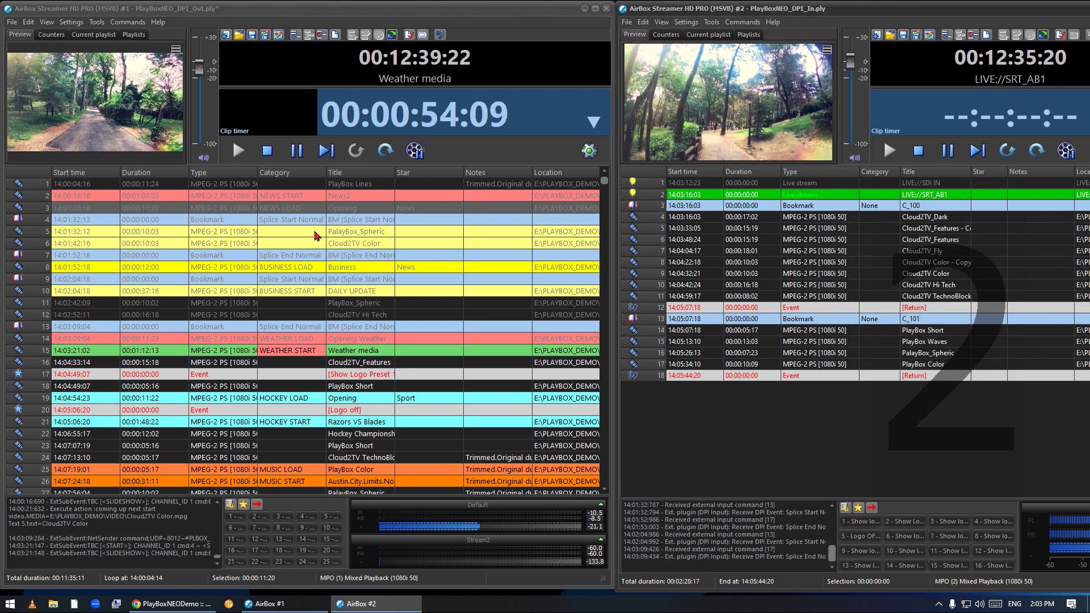
- Jump AirBox #1 playback to the NEWS LOAD Opening clip in row 3, just ahead of the first Splice Start Normal bookmark
click(396, 210)
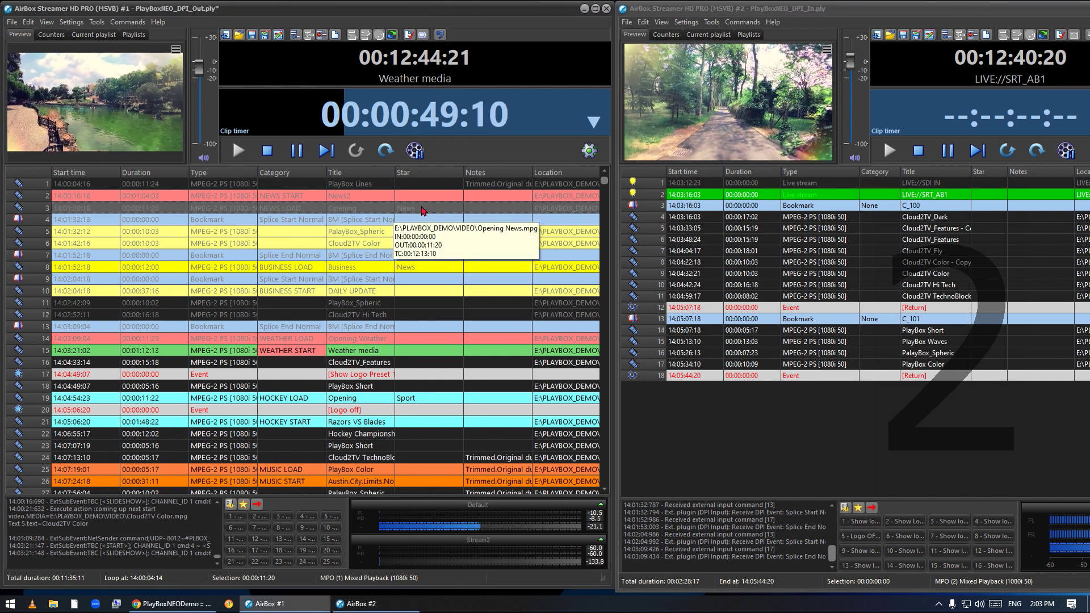
click(385, 150)
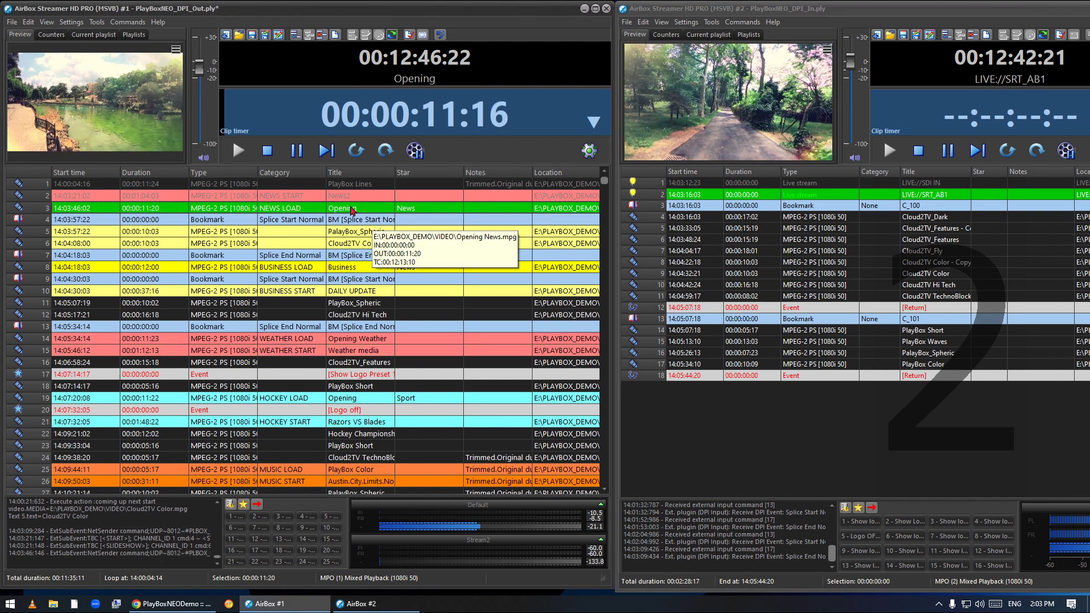